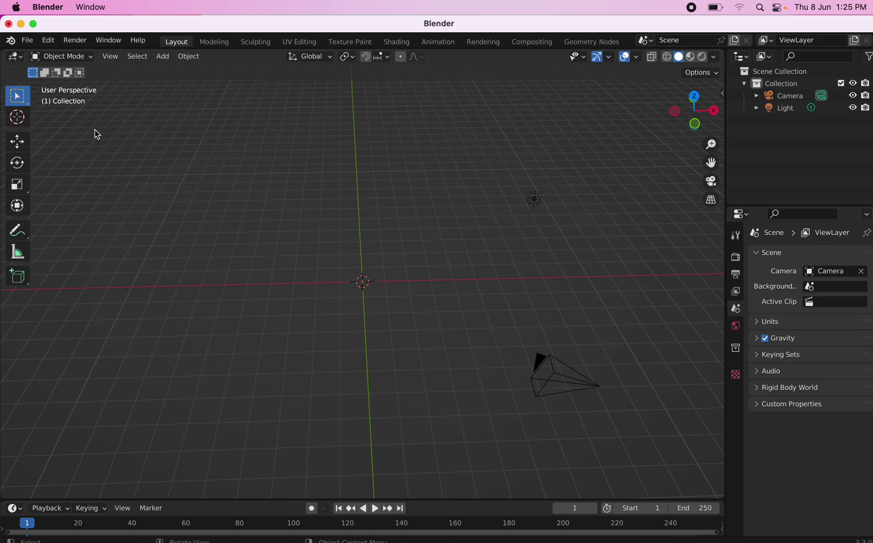
Add a circle mesh at the world origin and view it in front orthographic view.
key("shift+a")
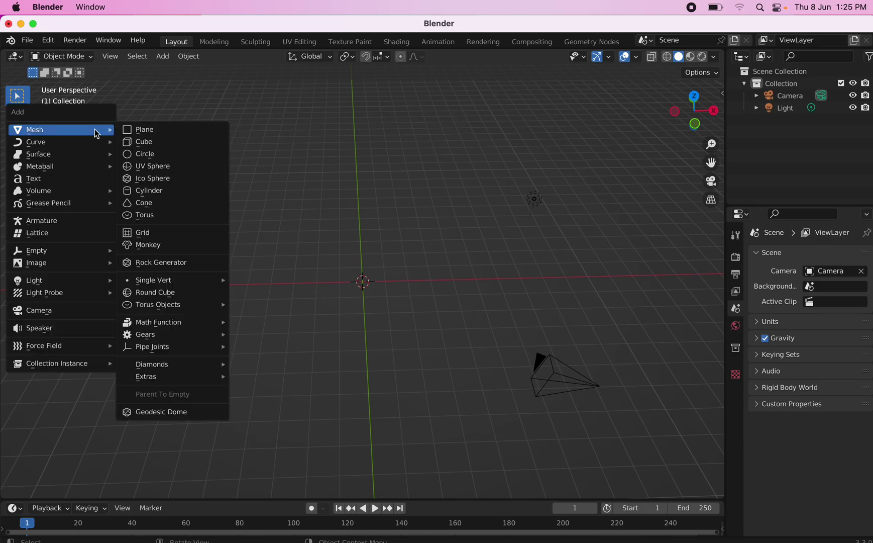
left_click(150, 154)
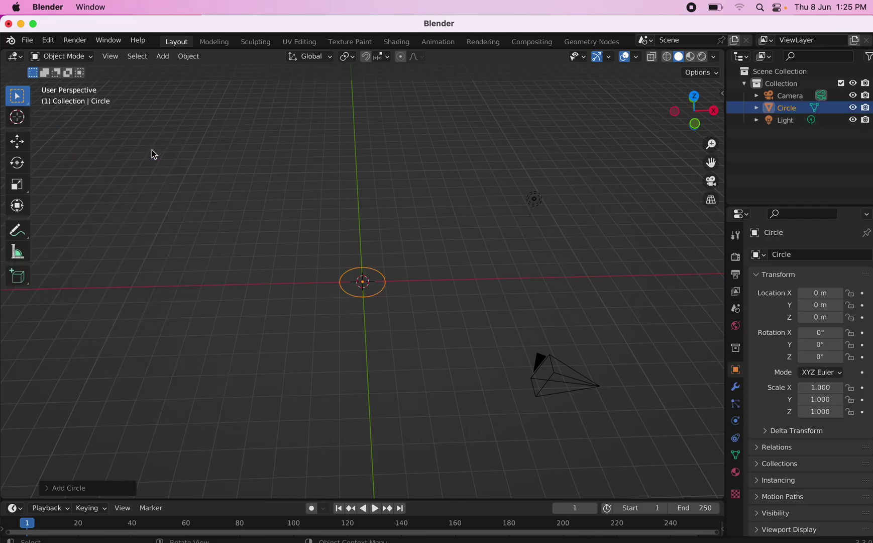
key("KP_1")
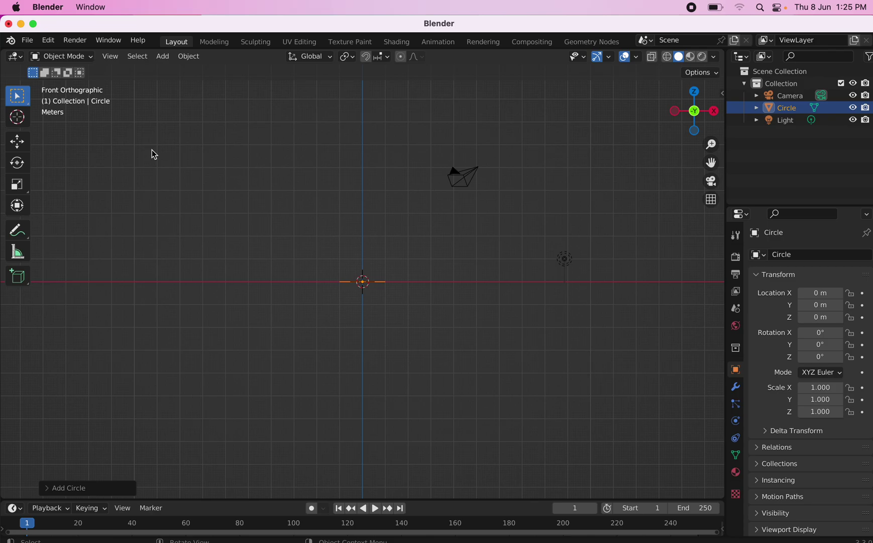
scroll(295, 231, "down", 6)
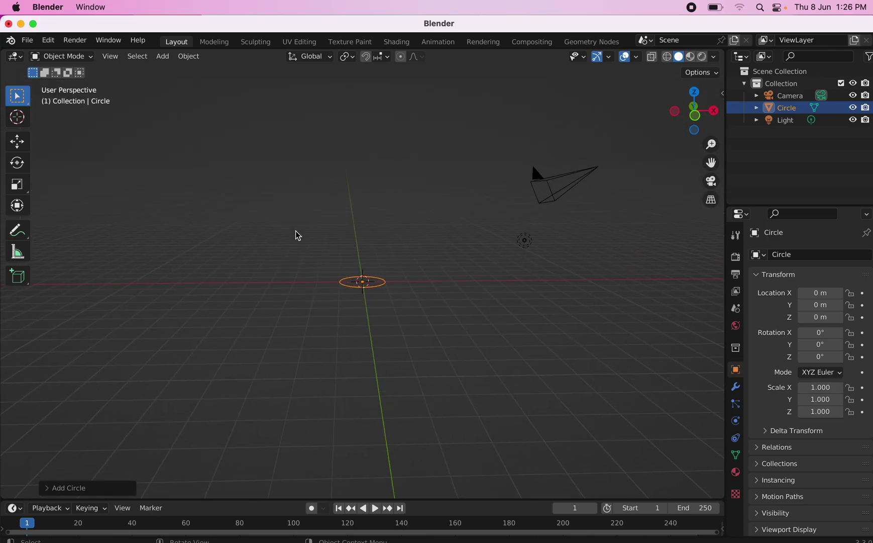
scroll(295, 230, "right", 5)
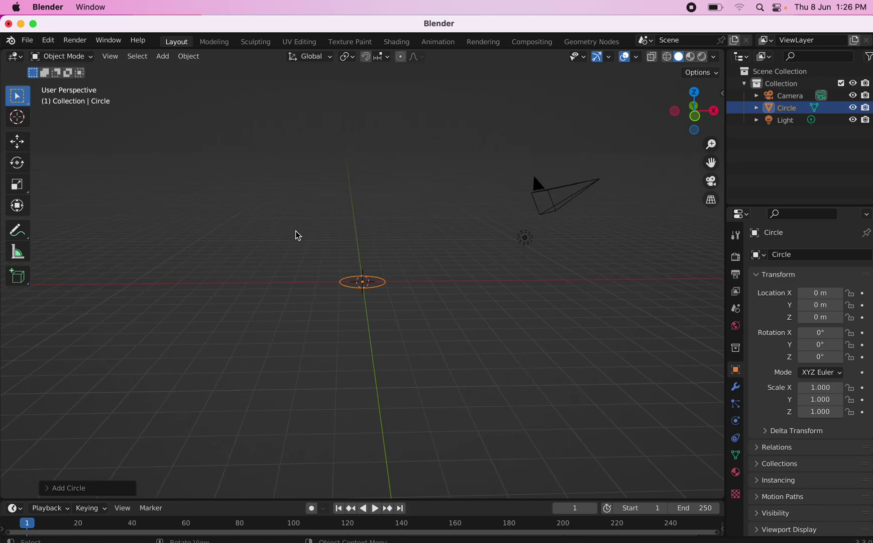
key("KP_1")
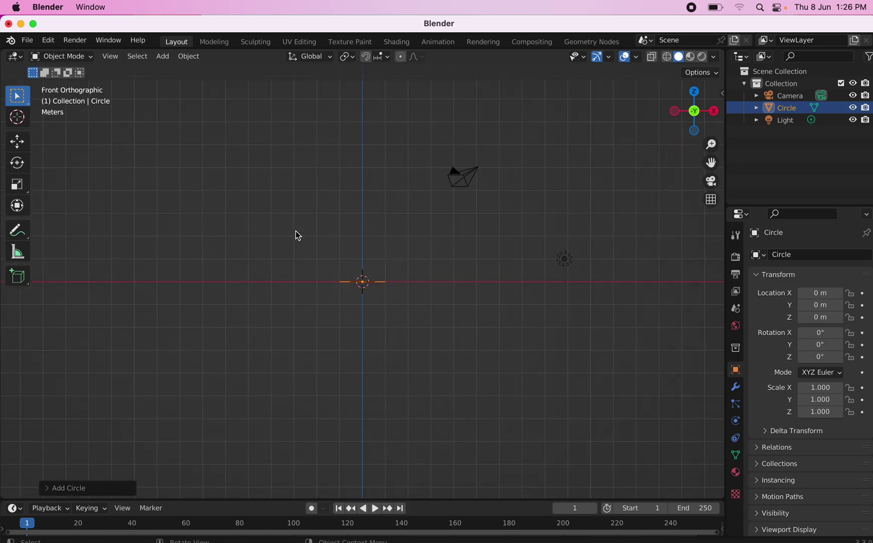
In Edit Mode, extrude the circle up about 7 m and select its bottom ring.
left_click(88, 56)
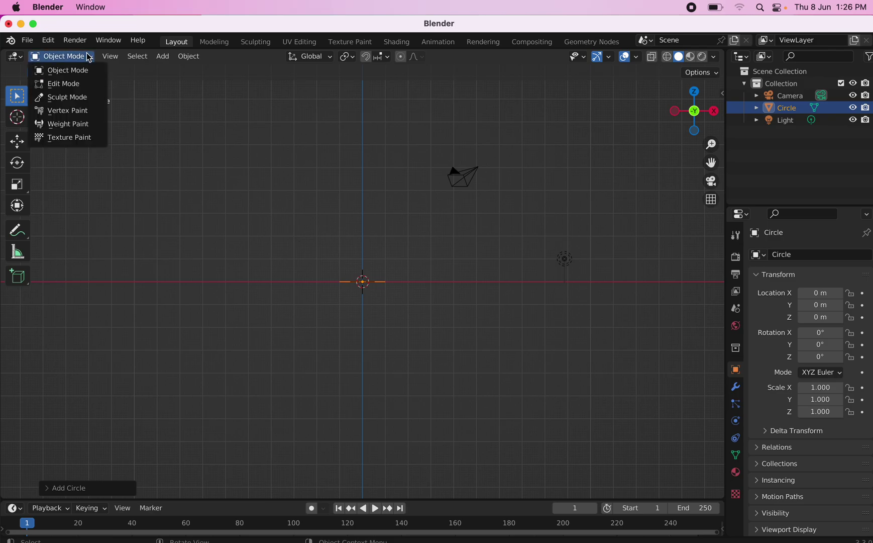
left_click(81, 83)
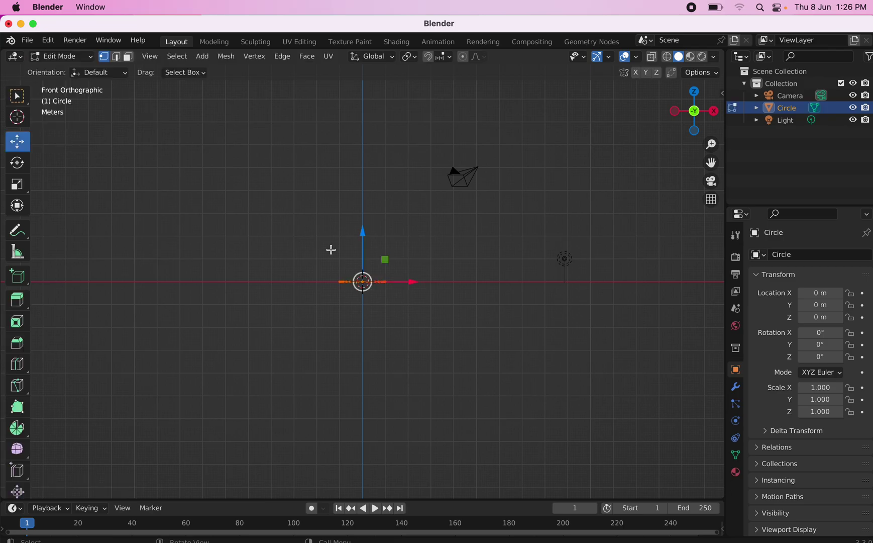
key("e")
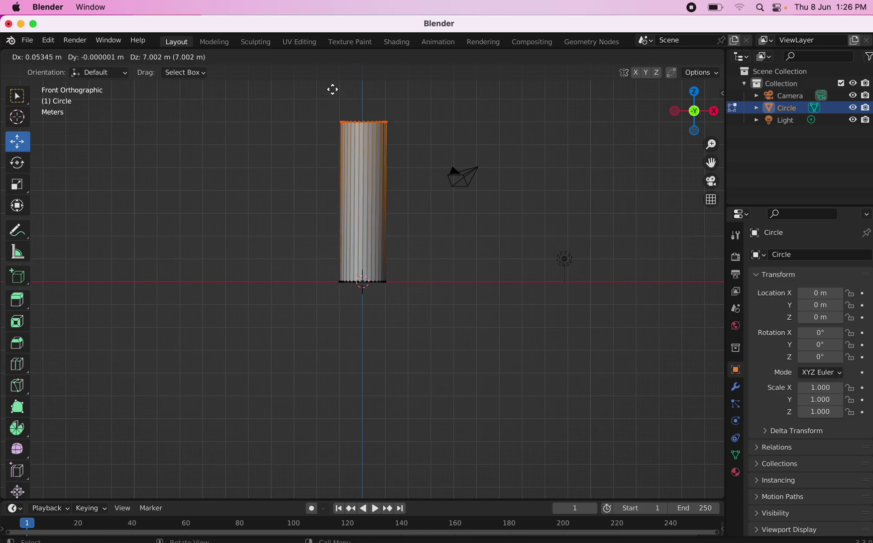
left_click(332, 90)
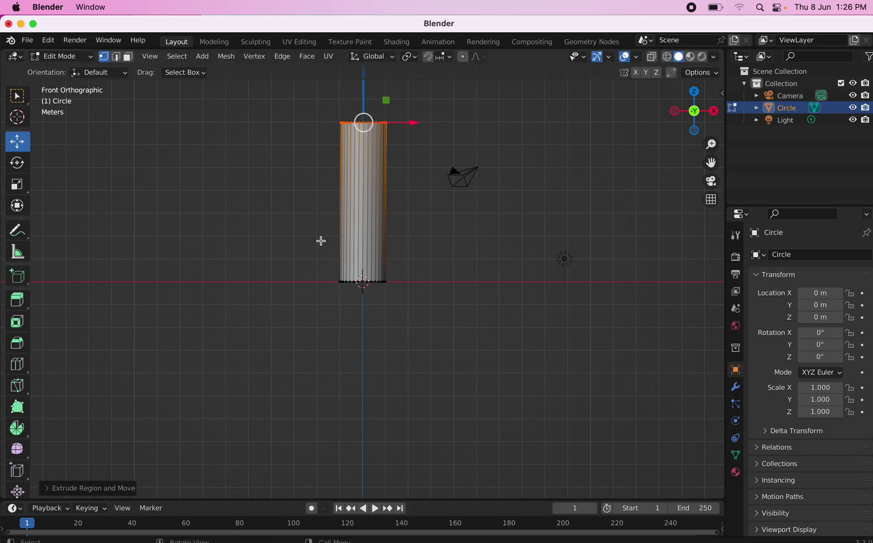
scroll(321, 272, "down", 10)
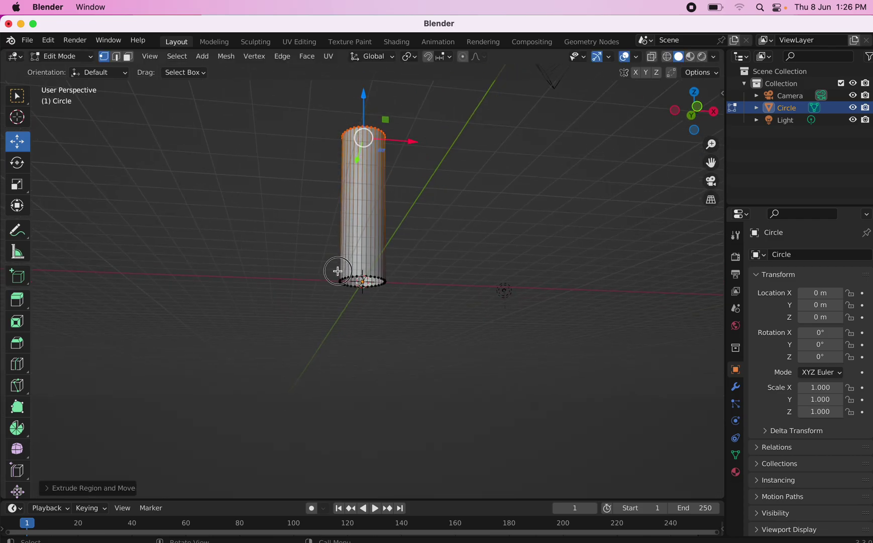
left_click_drag(337, 271, 387, 298)
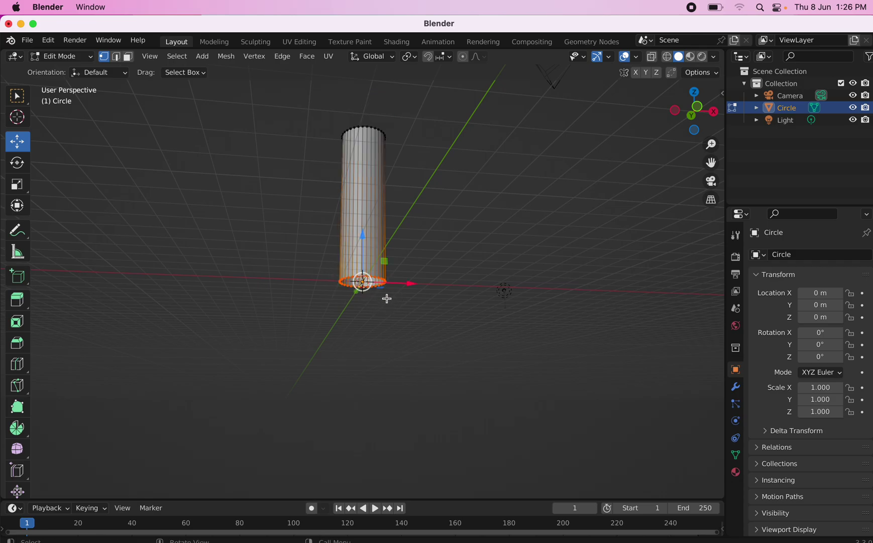
Move the bottom ring down, scale it outward into a flare, then extrude a straight skirt below.
key("g")
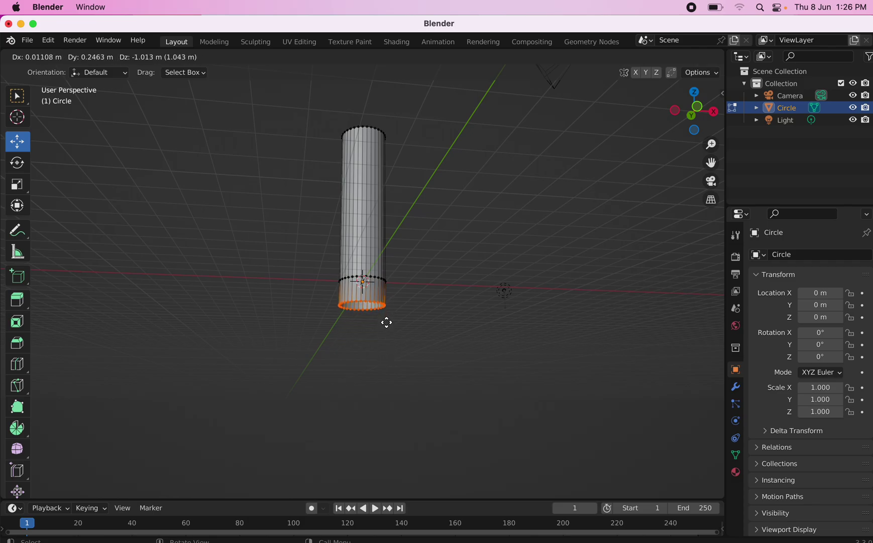
left_click(387, 322)
key("s")
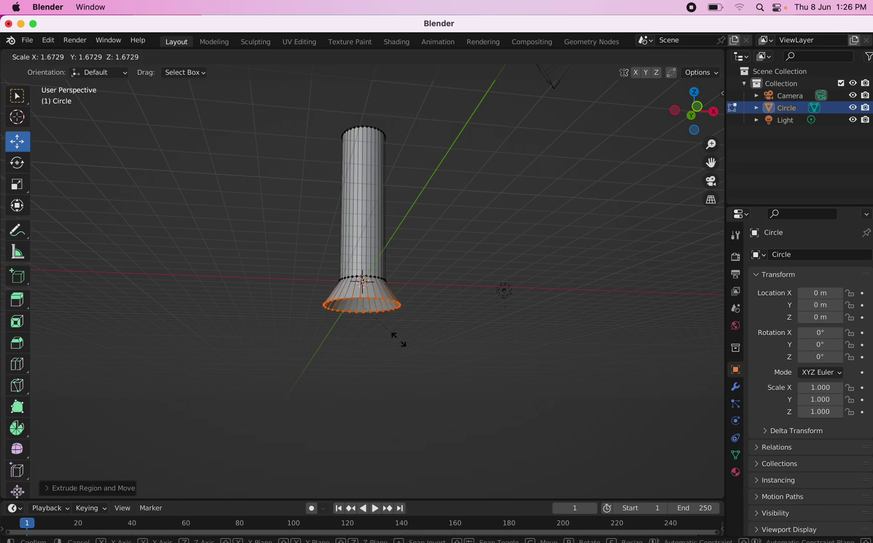
left_click(399, 339)
key("e")
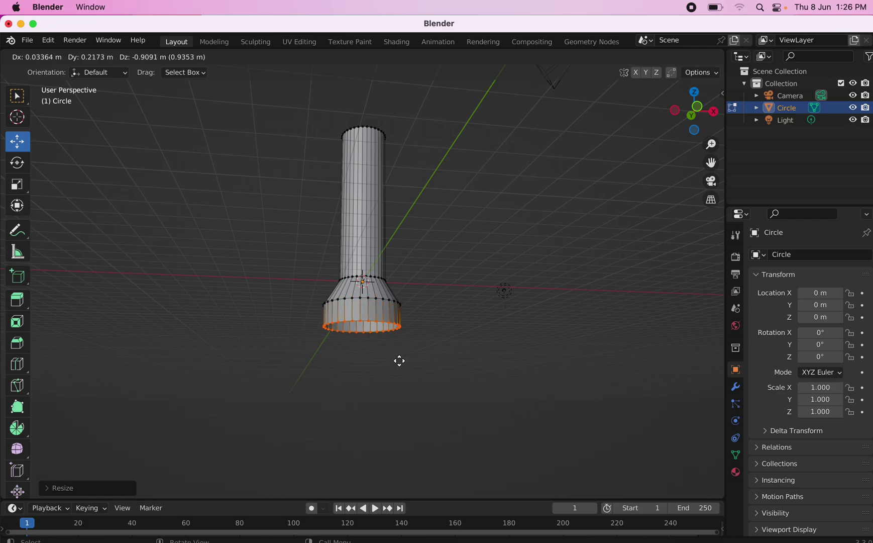
left_click(400, 361)
key("KP_1")
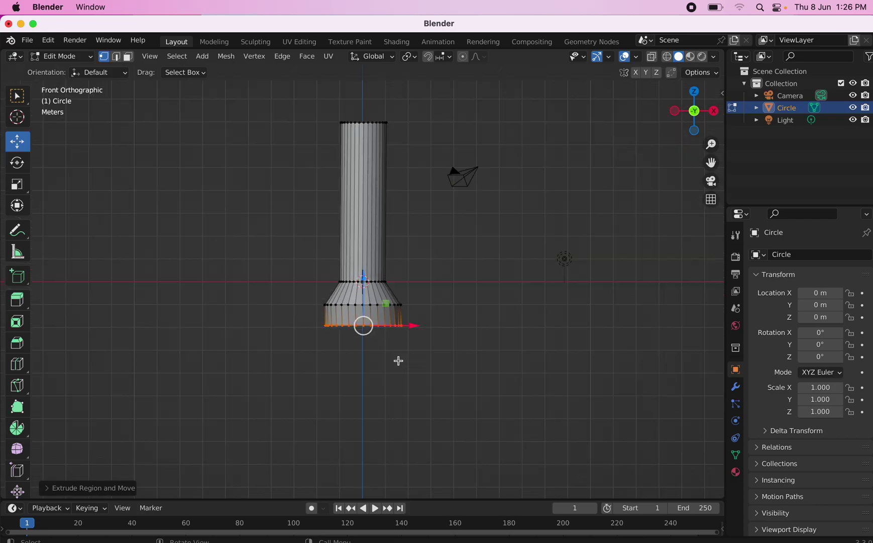
scroll(400, 361, "right", 10)
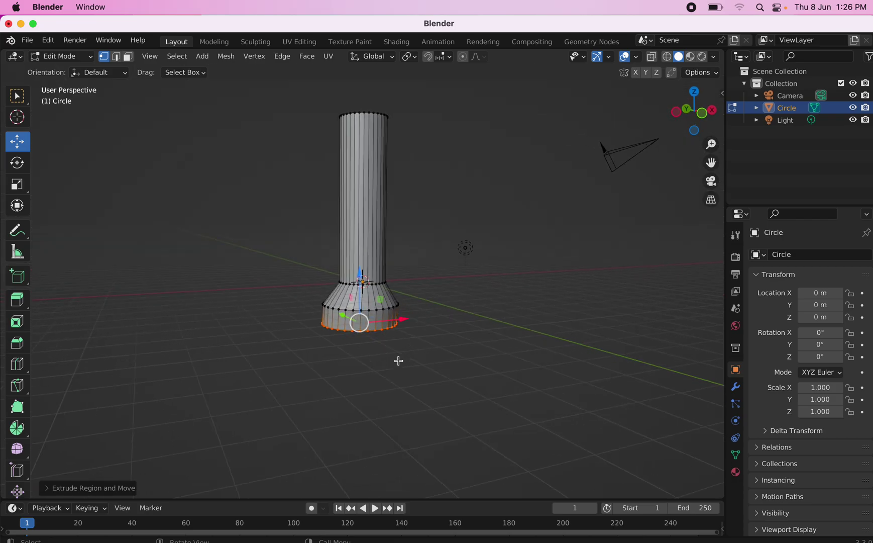
scroll(400, 360, "right", 10)
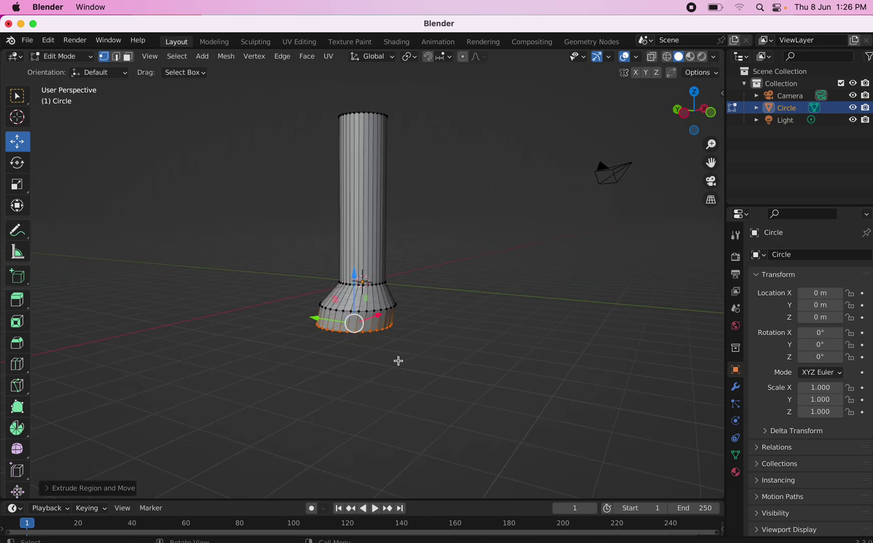
scroll(400, 361, "right", 10)
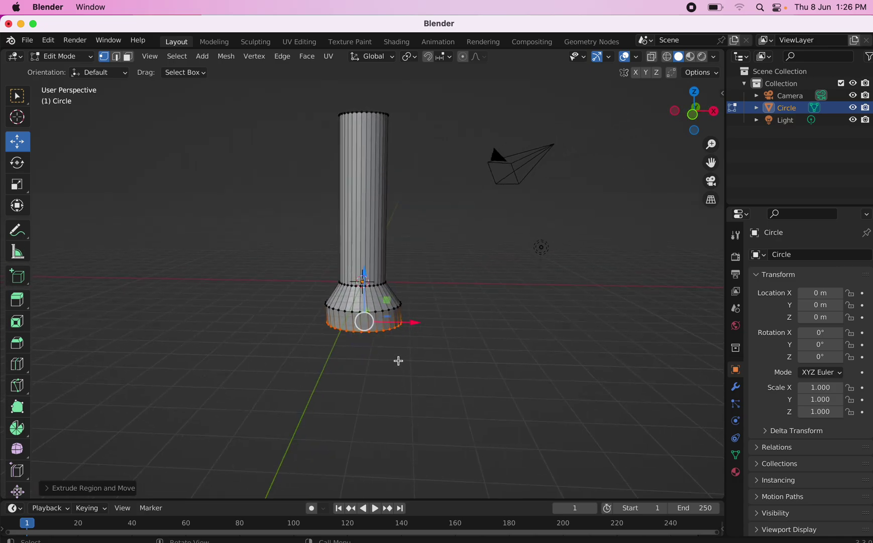
key("KP_1")
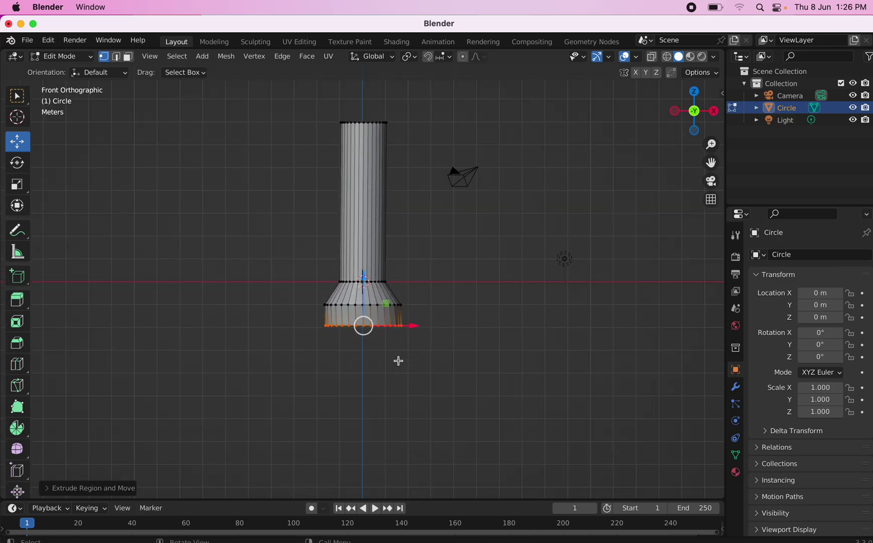
scroll(400, 361, "right", 10)
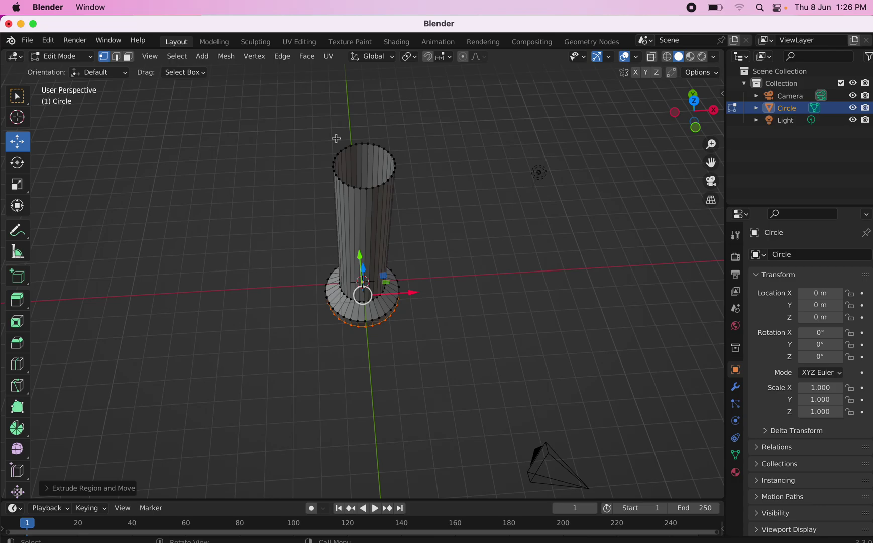
Select the cylinder's top ring and extrude it up about 1.3 m for the nose.
left_click_drag(334, 137, 398, 191)
left_click(409, 192)
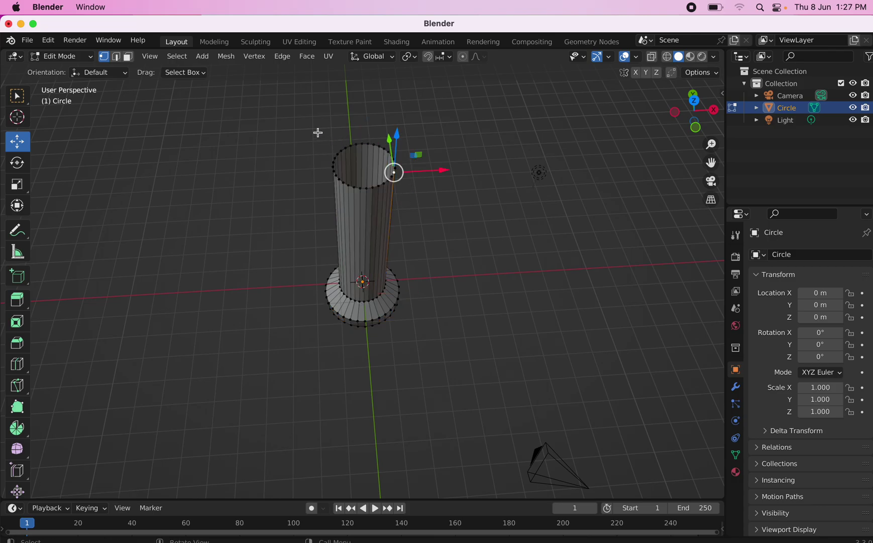
left_click_drag(318, 133, 407, 187)
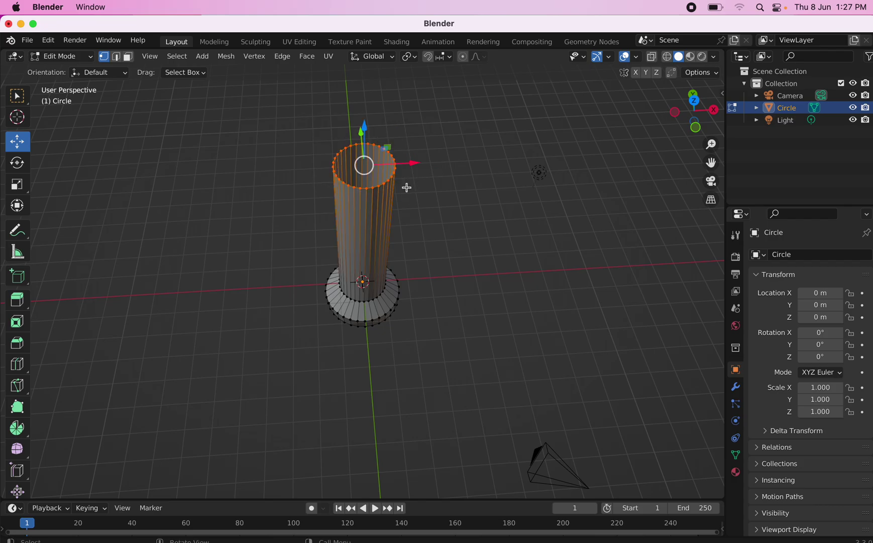
key("KP_1")
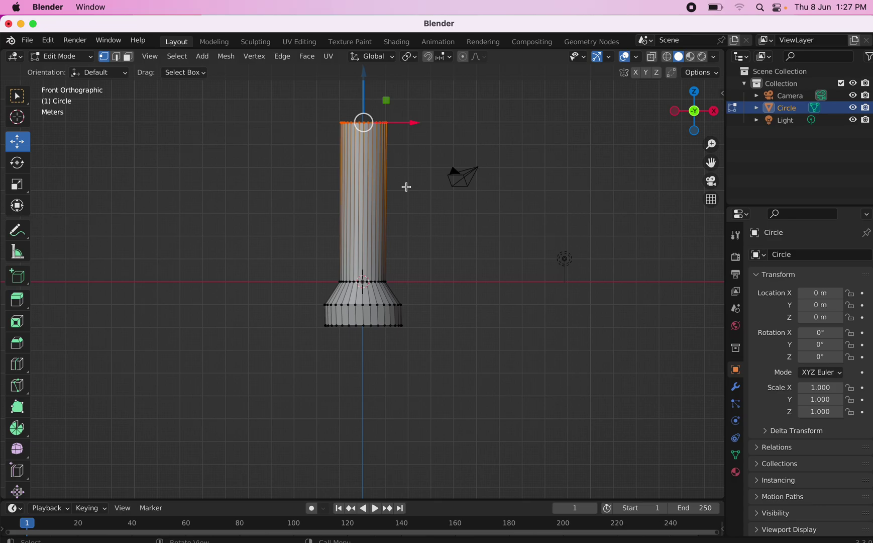
key("e")
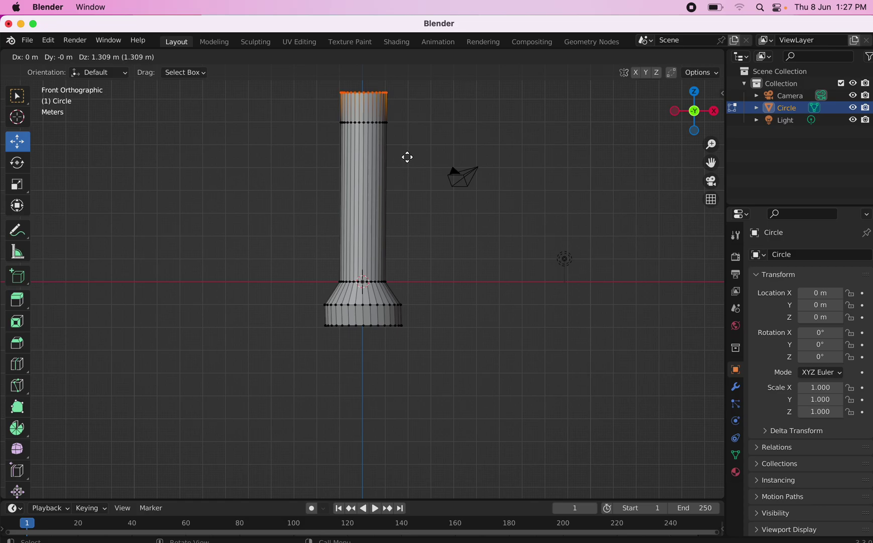
left_click(408, 155)
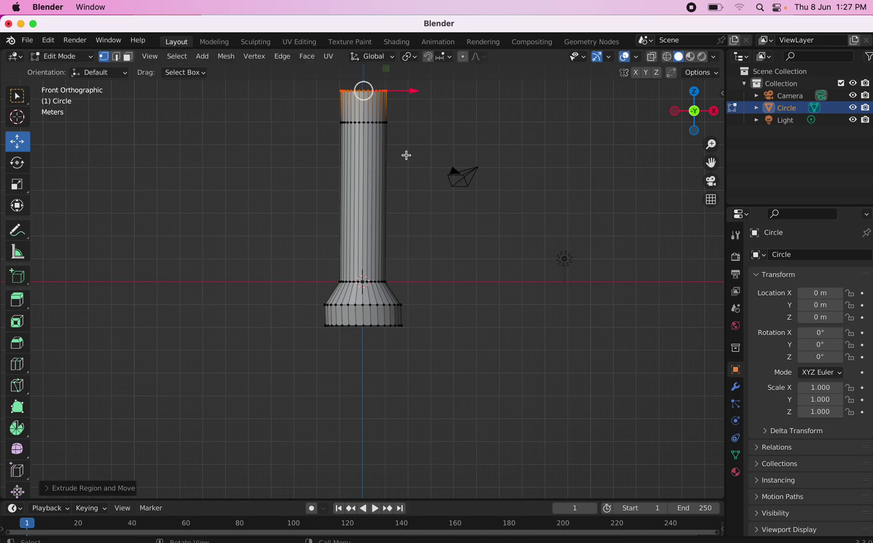
key("s")
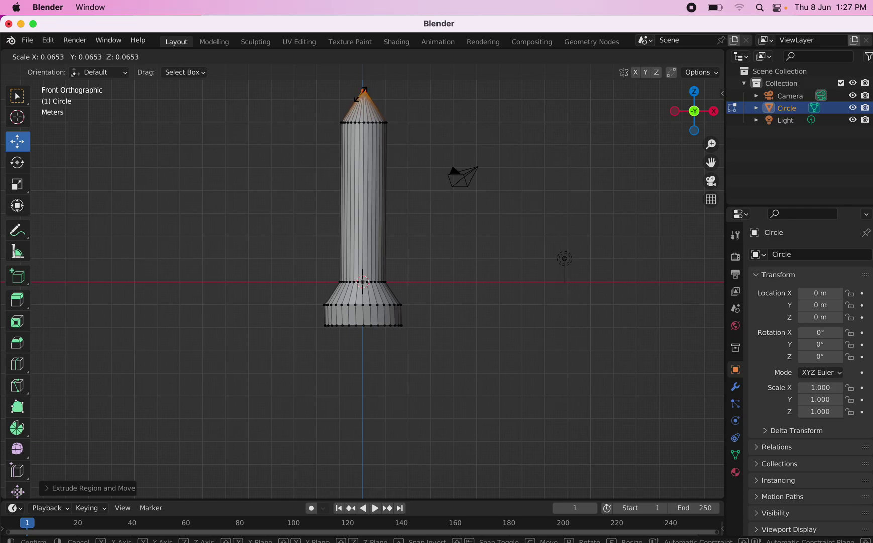
Scale the top ring almost to zero into a pointed tip, then deselect it.
left_click(360, 95)
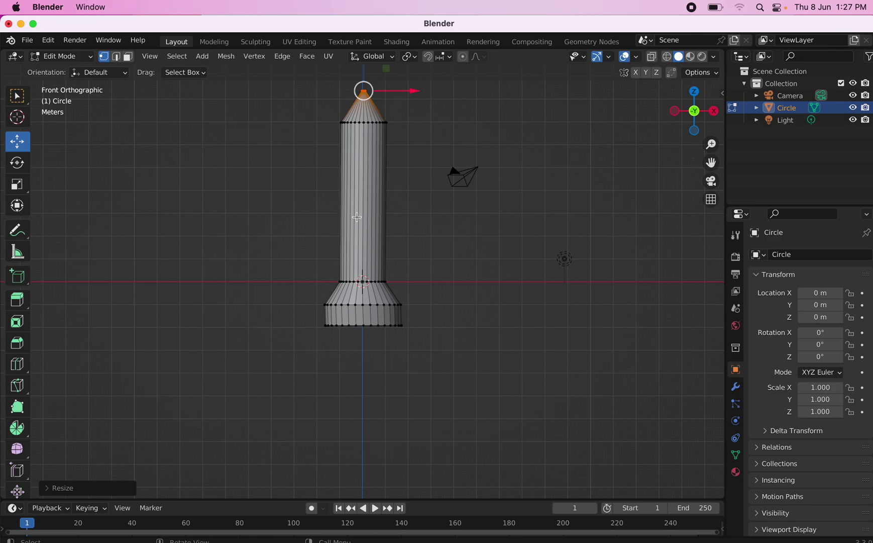
left_click(441, 221)
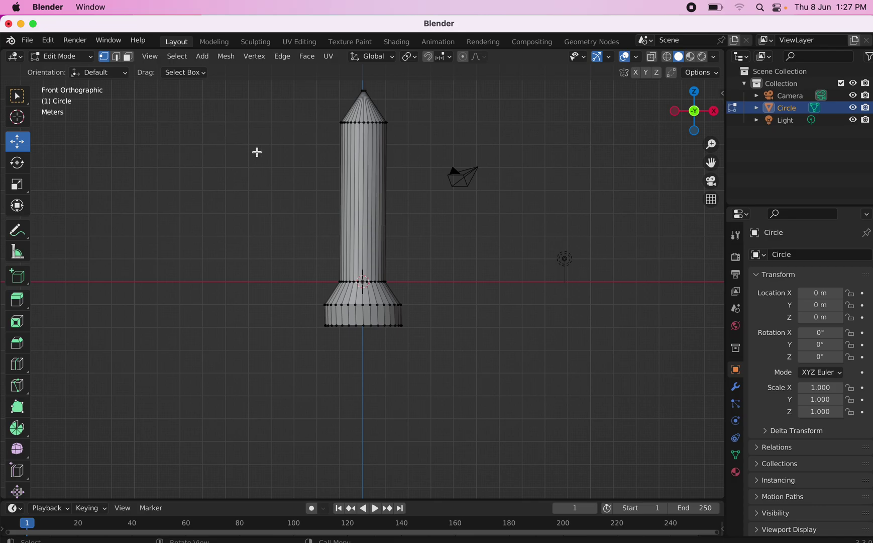
Switch to face select mode and select a ring of faces on the rocket body.
left_click(129, 57)
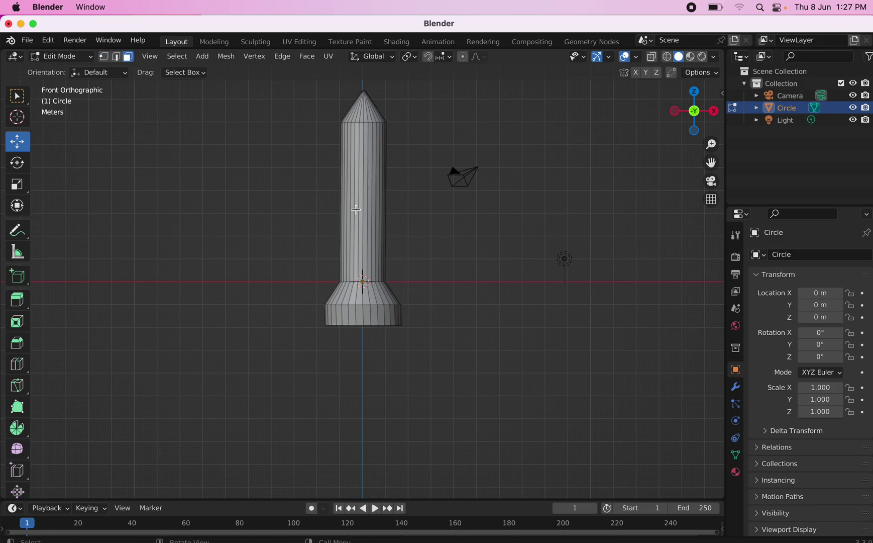
left_click_drag(332, 147, 385, 274)
scroll(385, 273, "left", 10)
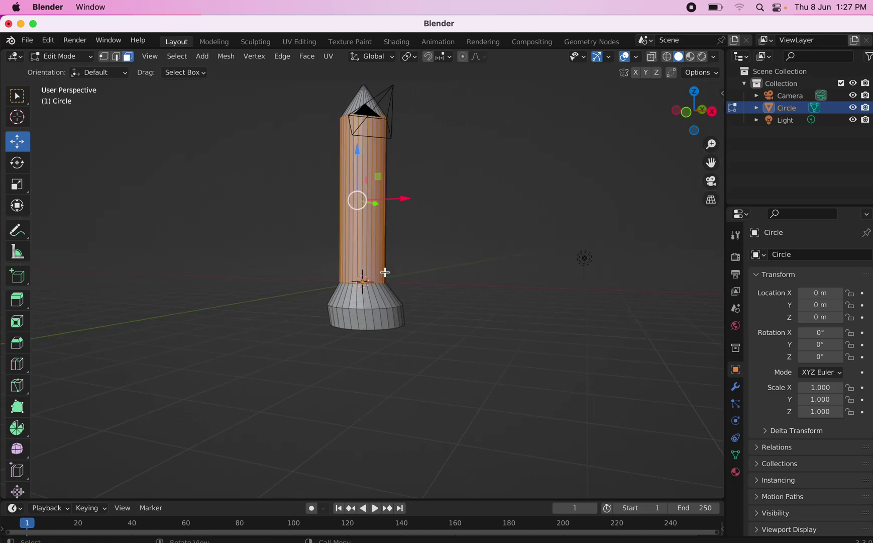
scroll(384, 273, "left", 10)
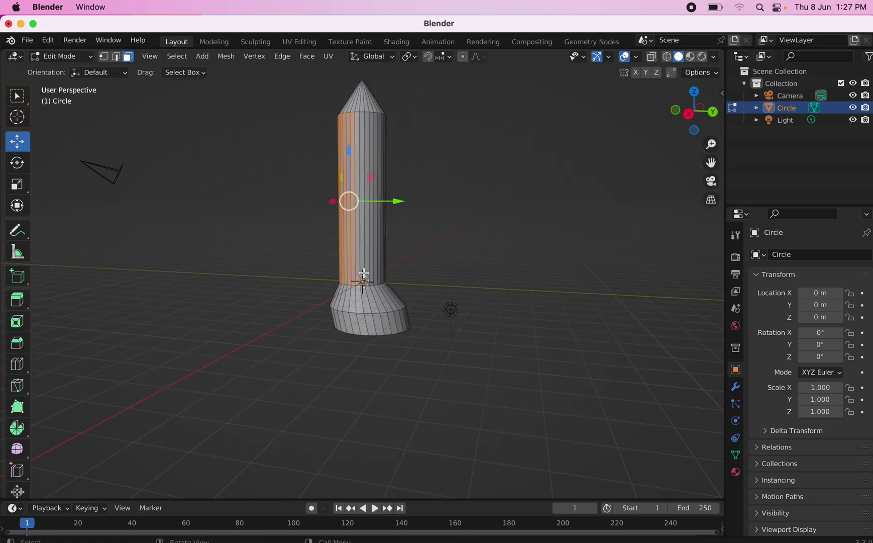
left_click(397, 245, "alt")
scroll(398, 247, "left", 8)
key("shift")
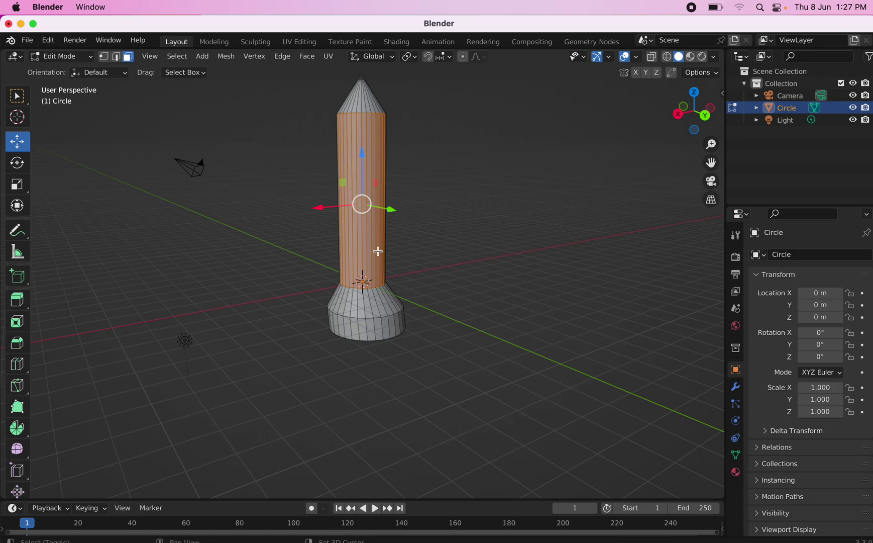
scroll(357, 255, "right", 10)
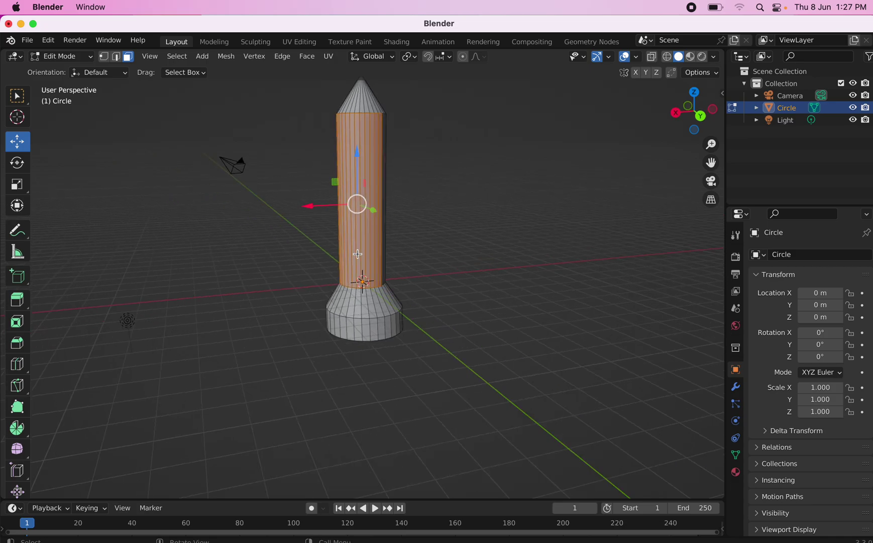
scroll(357, 254, "right", 5)
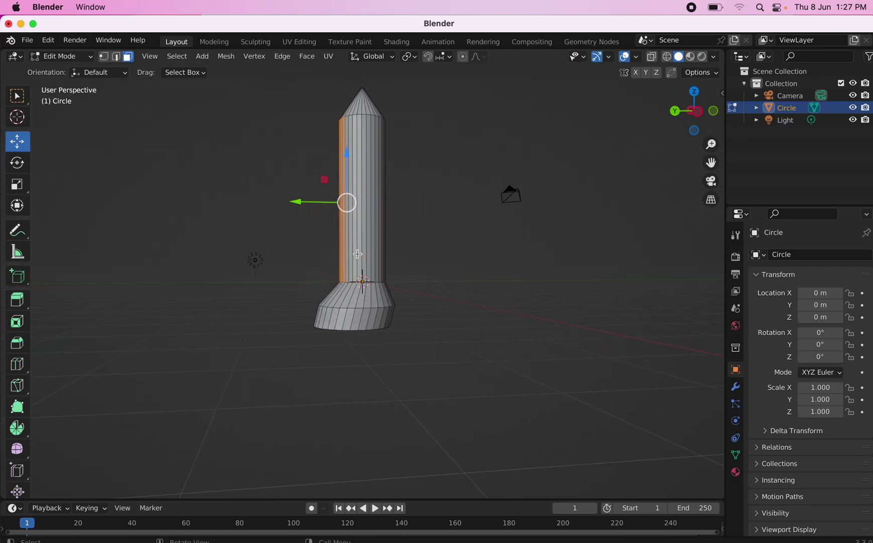
Add a vertical strip of body faces to the selection, deselecting some on the left side.
left_click_drag(342, 240, 391, 263)
scroll(392, 263, "right", 8)
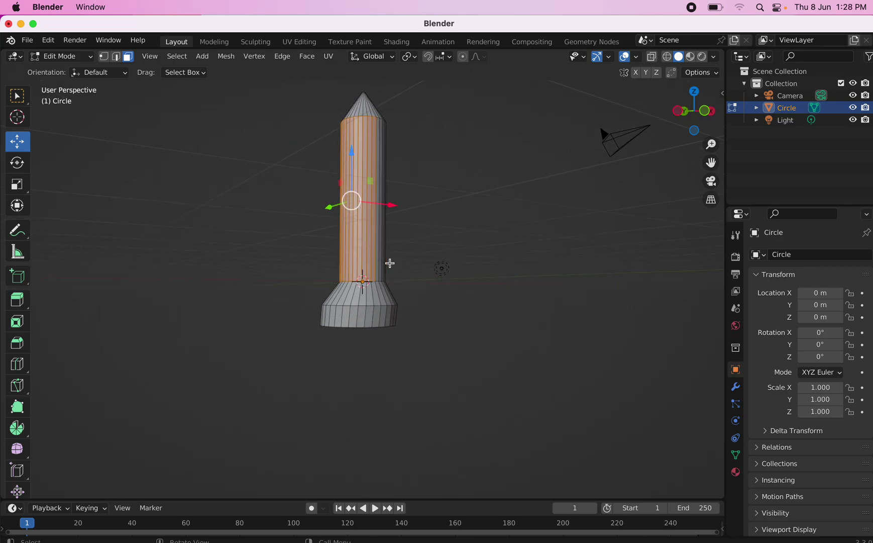
scroll(391, 263, "right", 10)
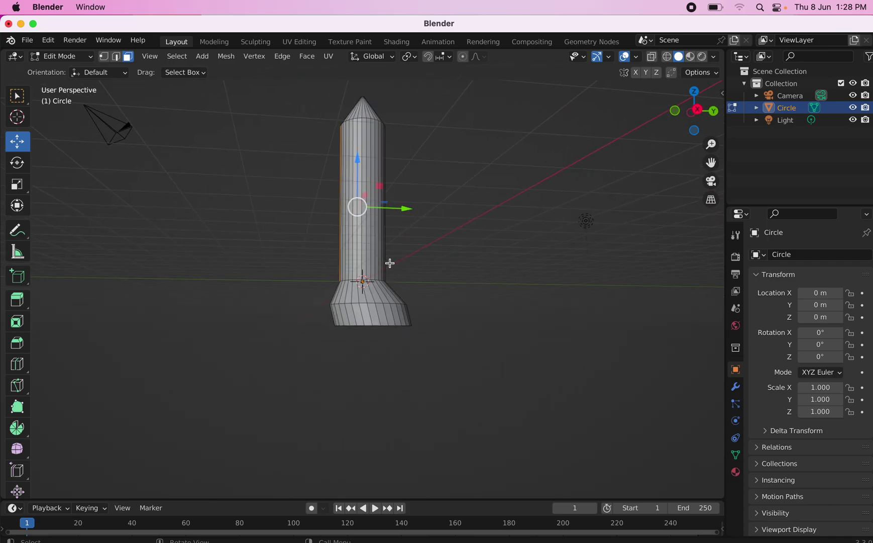
left_click_drag(341, 250, 397, 267)
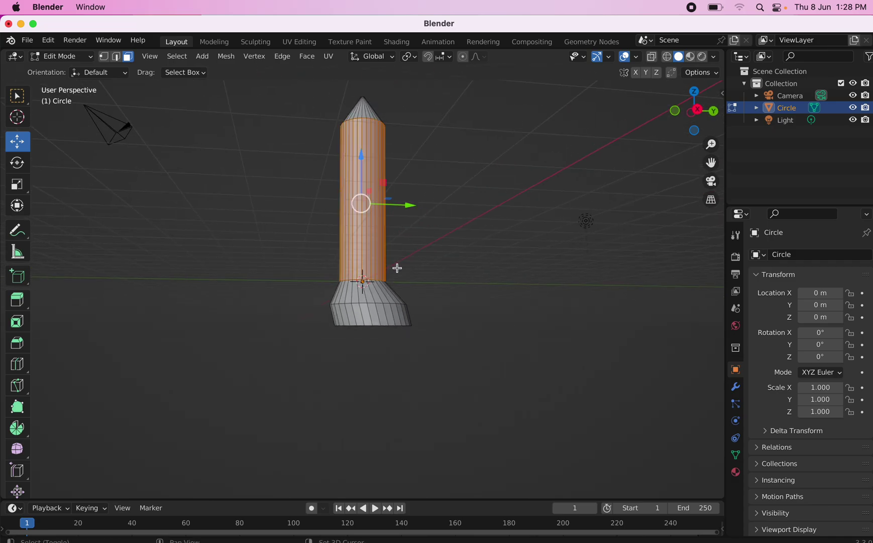
scroll(398, 268, "right", 5)
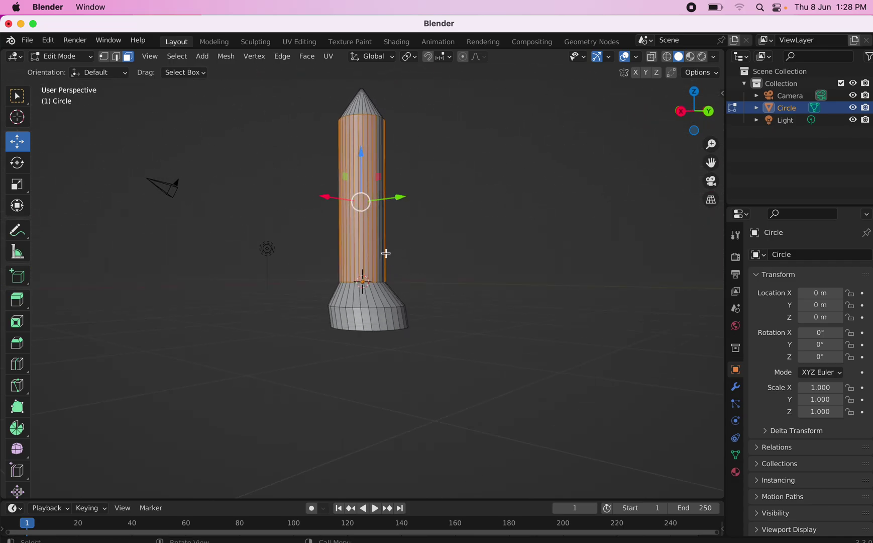
scroll(384, 251, "right", 6)
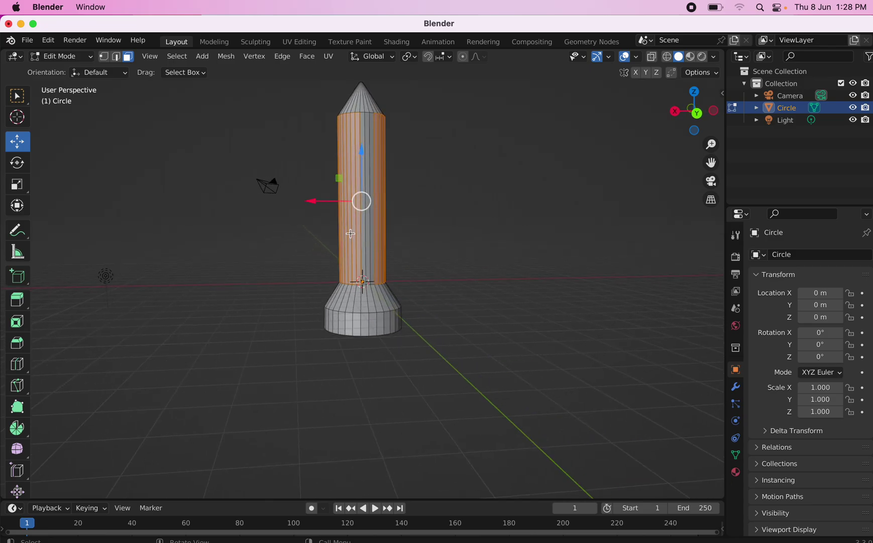
left_click(378, 246, "shift")
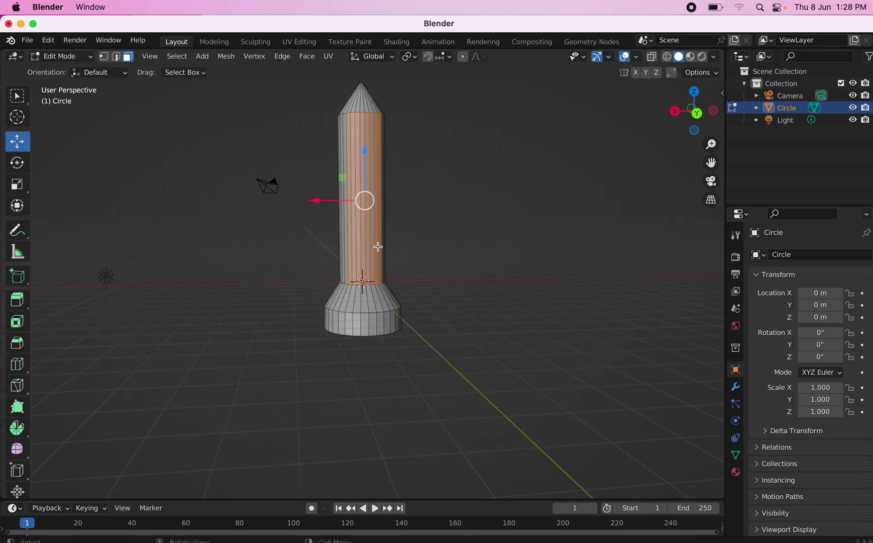
scroll(377, 246, "right", 10)
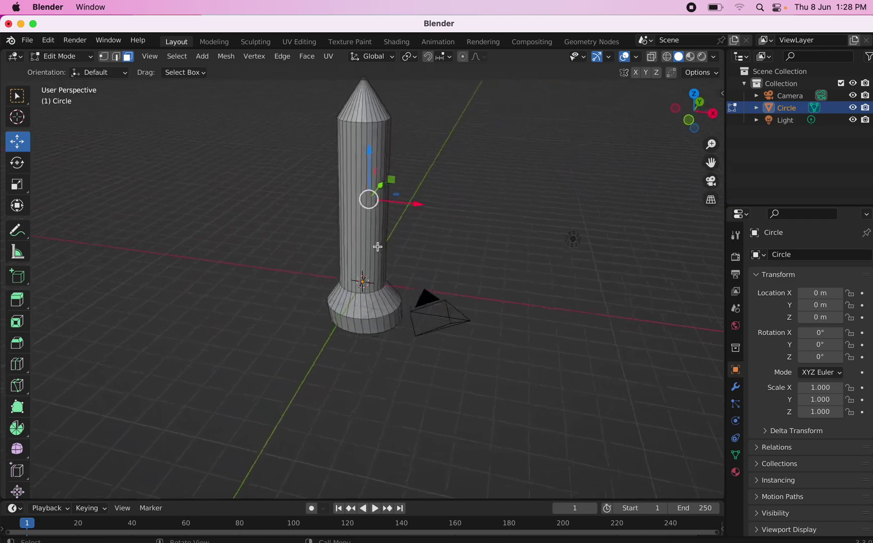
scroll(377, 247, "right", 10)
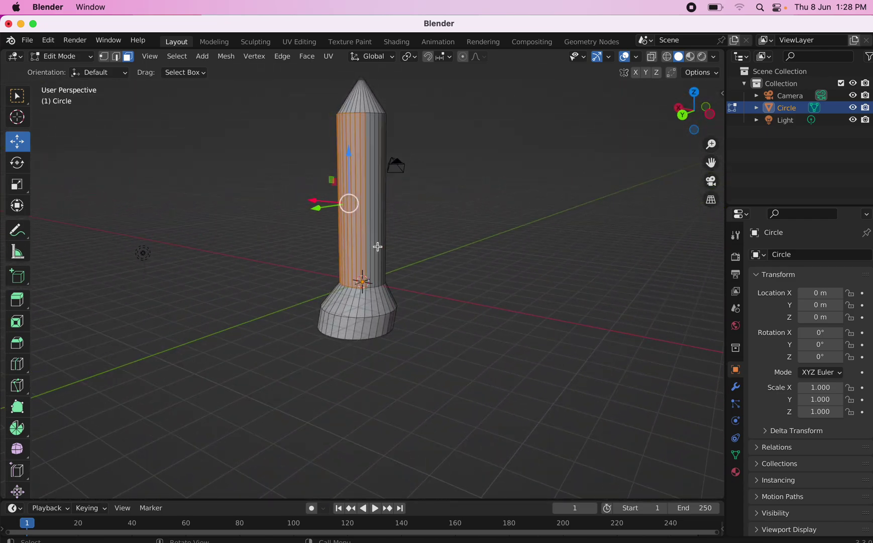
scroll(378, 246, "right", 2)
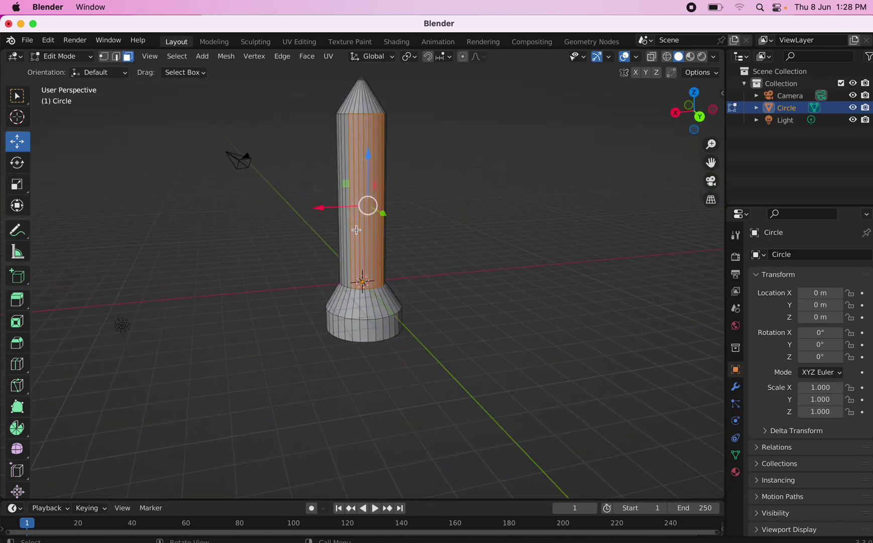
key("ctrl")
Add a loop cut slid down near the flared base, then select the base edge loop.
key("ctrl+r")
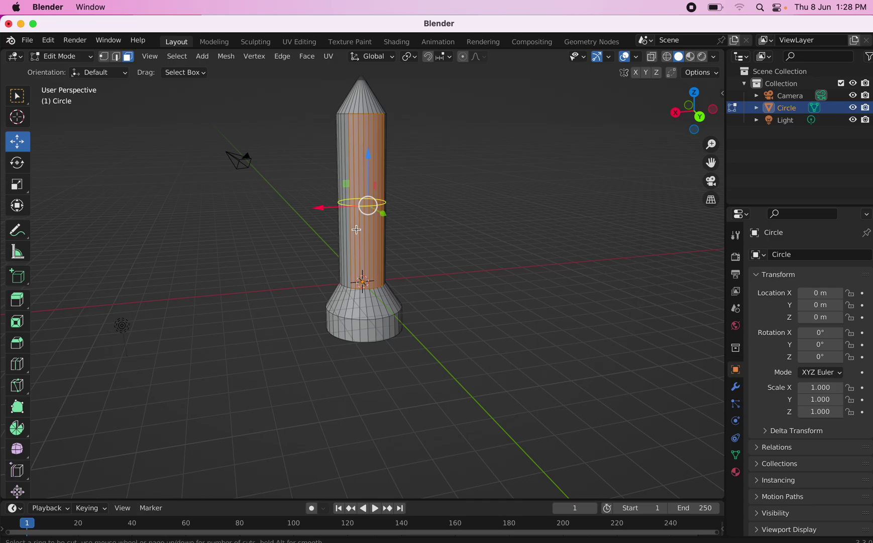
left_click(365, 203)
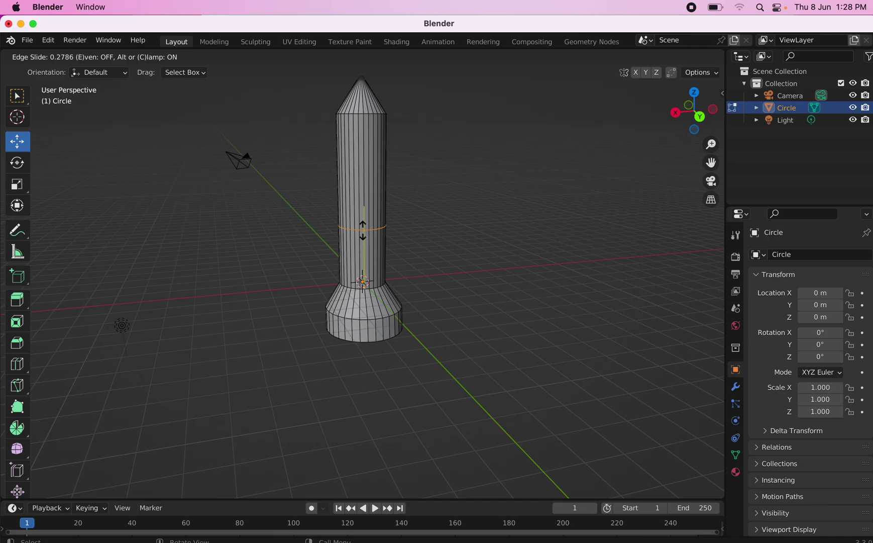
left_click(363, 243)
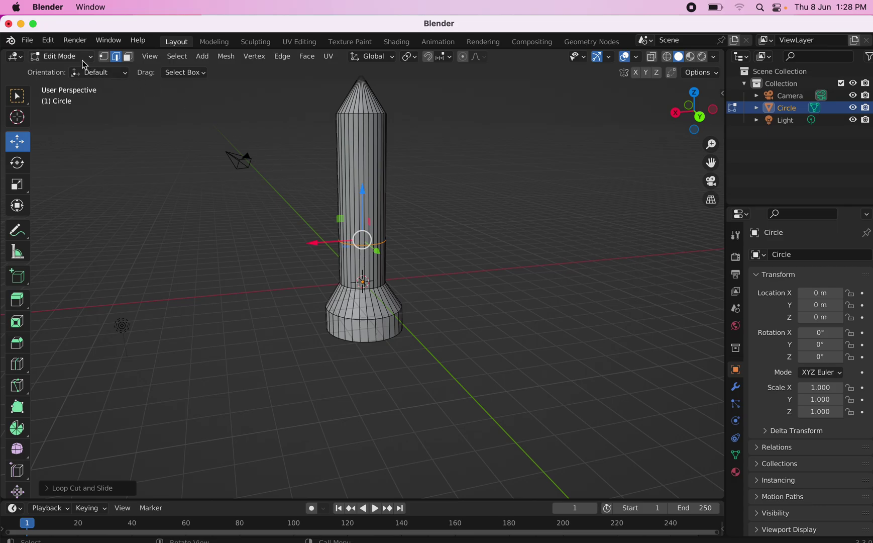
left_click(366, 263, "alt")
Extrude the selected edges outward into a fin and rotate it about -34 degrees.
key("e")
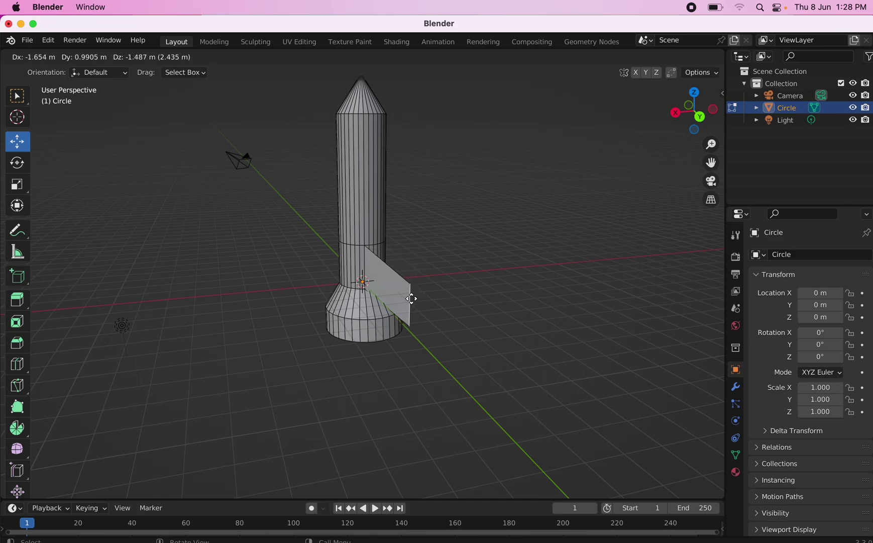
left_click(412, 297)
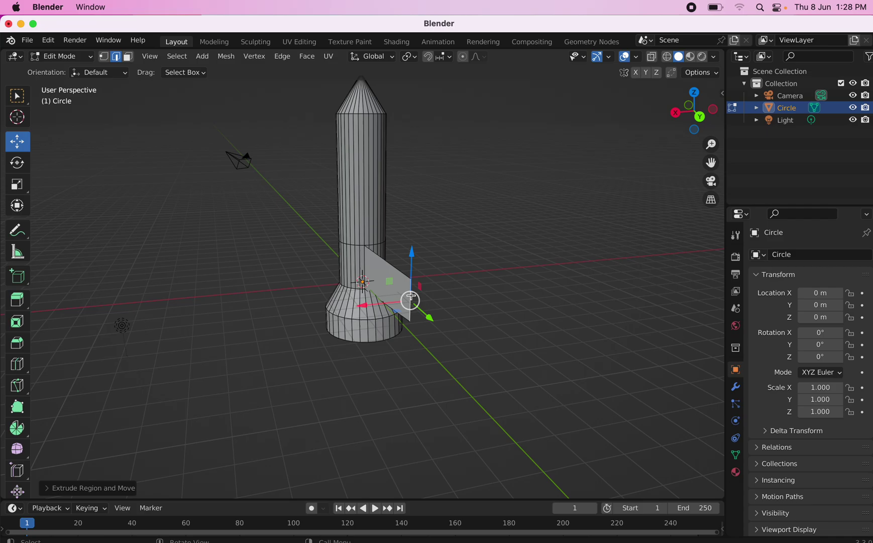
key("r")
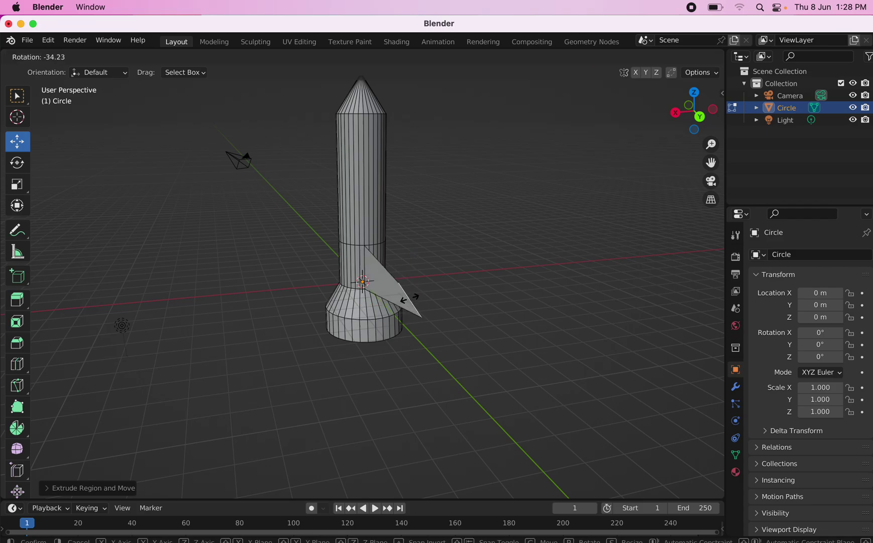
left_click(410, 299)
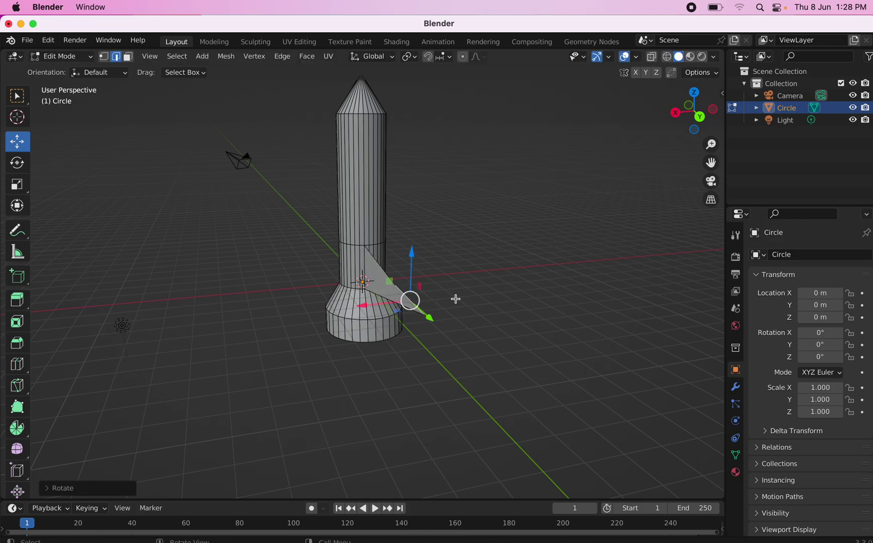
scroll(454, 299, "left", 8)
scroll(455, 298, "left", 3)
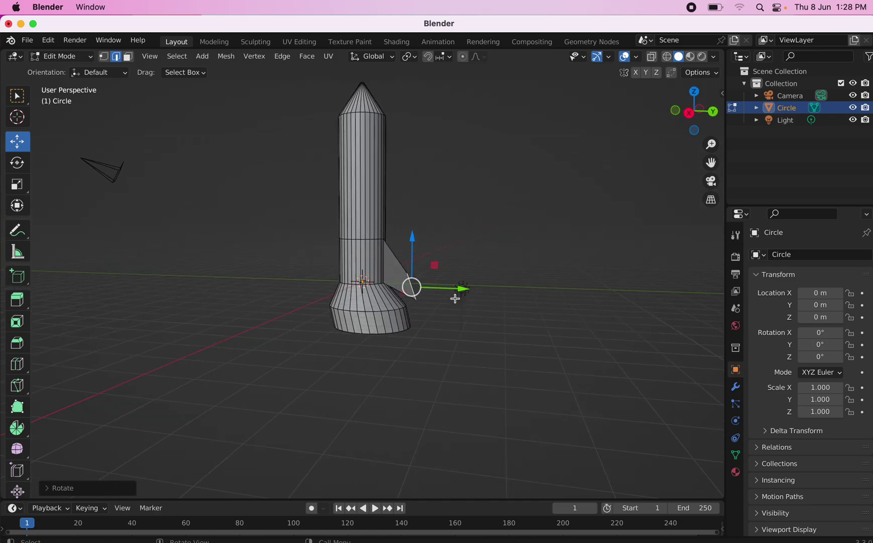
scroll(455, 298, "left", 10)
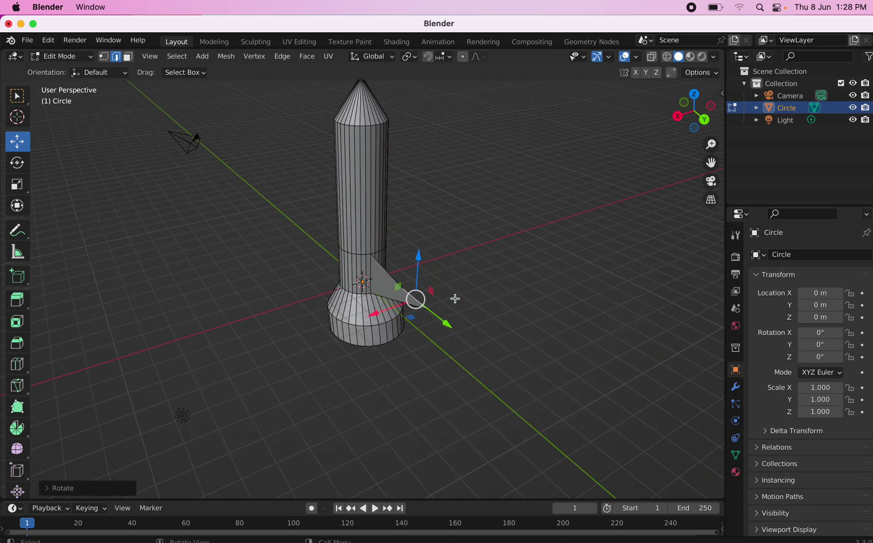
scroll(455, 299, "left", 2)
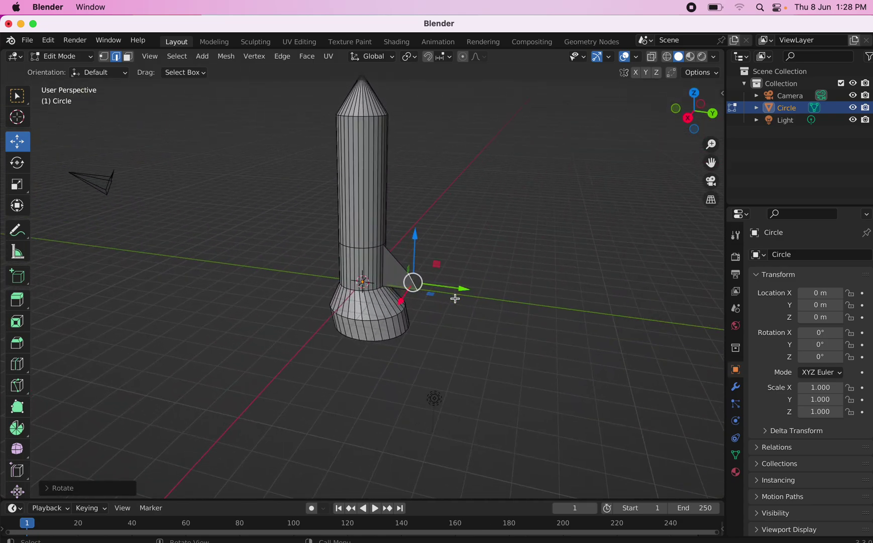
scroll(455, 298, "left", 8)
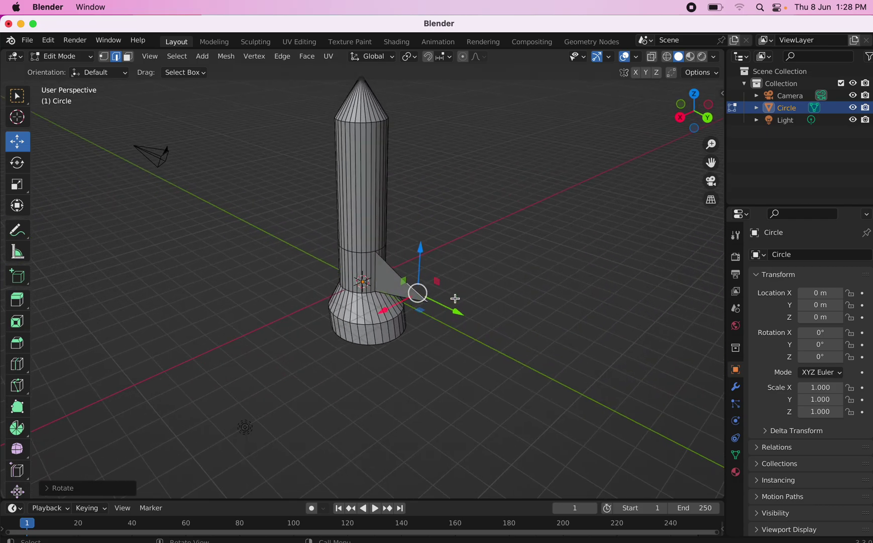
scroll(455, 298, "left", 2)
scroll(455, 298, "left", 12)
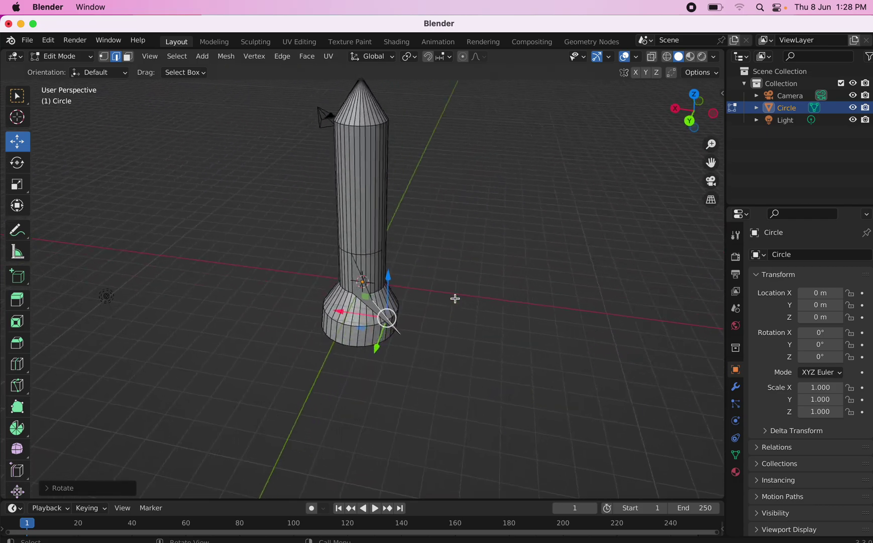
scroll(455, 298, "left", 8)
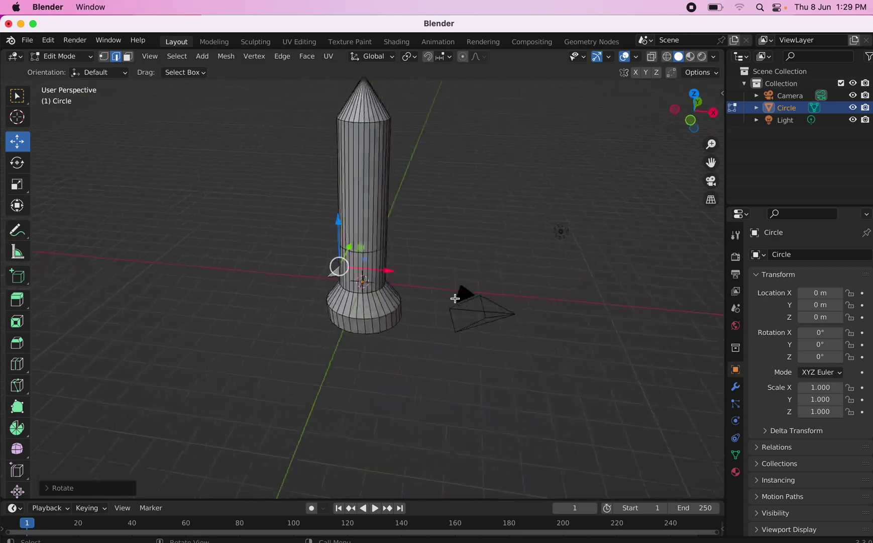